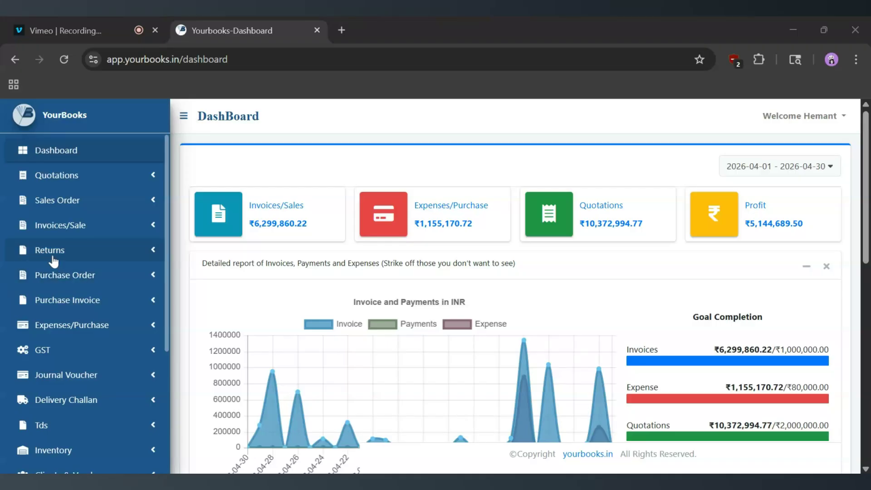
Open a blank invoice return form from the sales returns section and look over its fields.
click(153, 254)
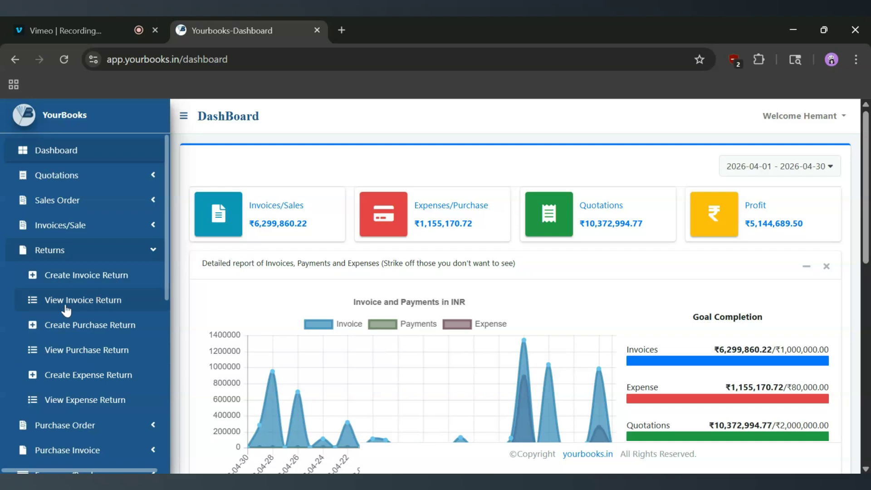
click(87, 280)
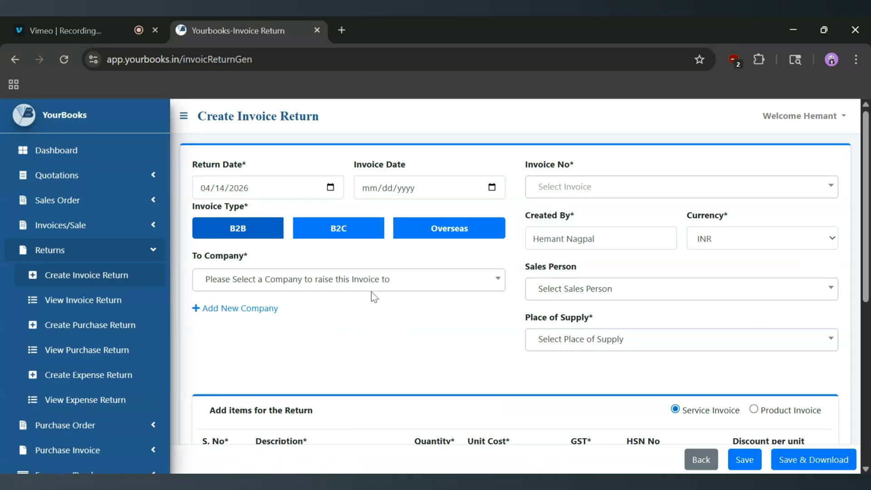
scroll(460, 438, down, 3)
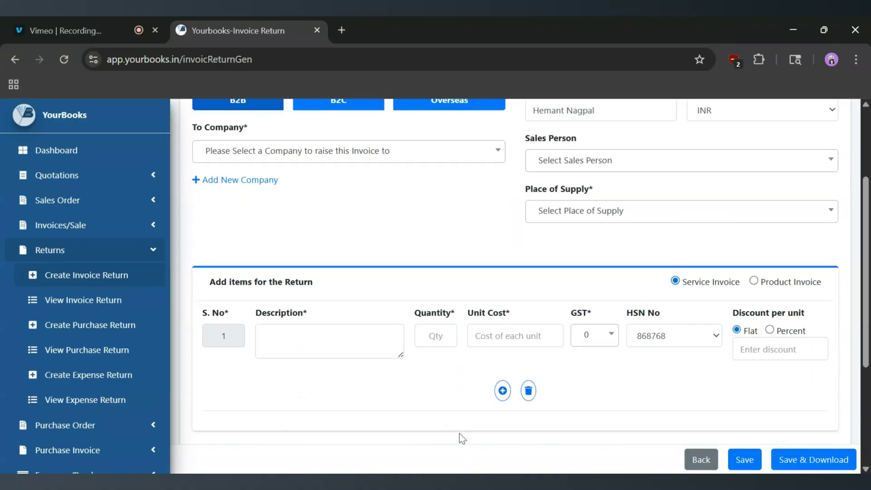
scroll(460, 435, up, 3)
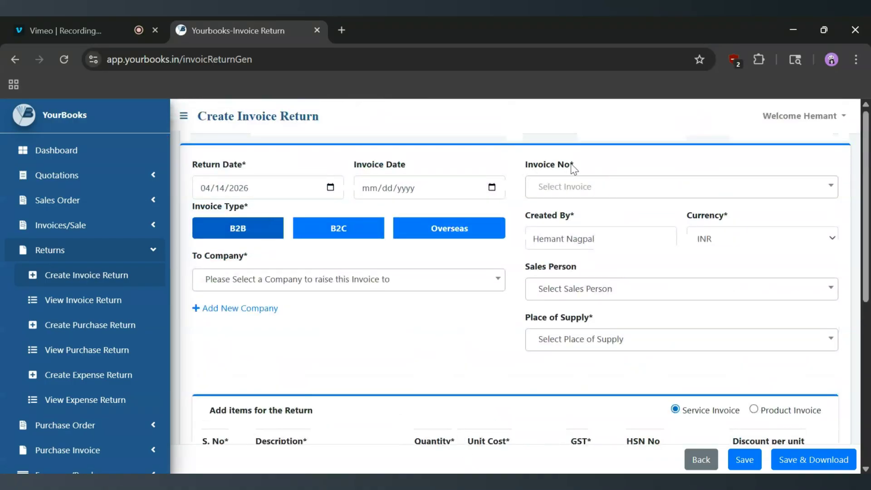
Examine the list of invoice numbers available for the return.
click(595, 191)
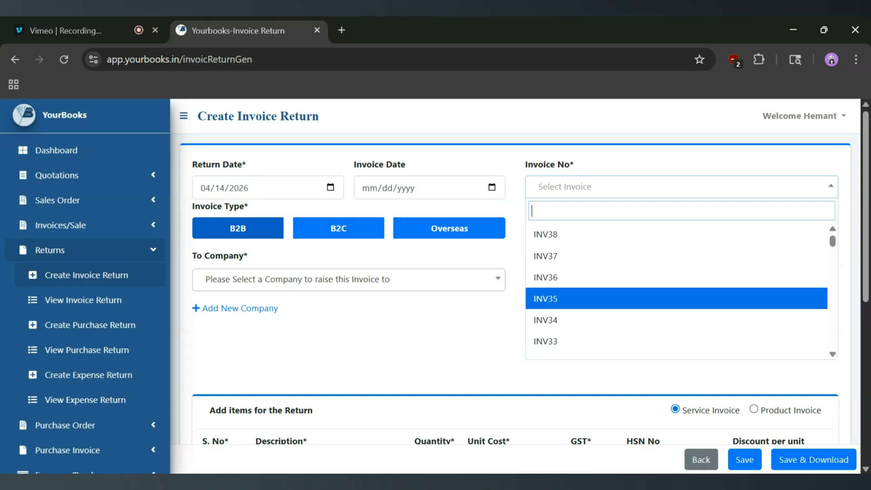
scroll(576, 294, down, 4)
scroll(577, 295, up, 2)
scroll(577, 295, up, 1)
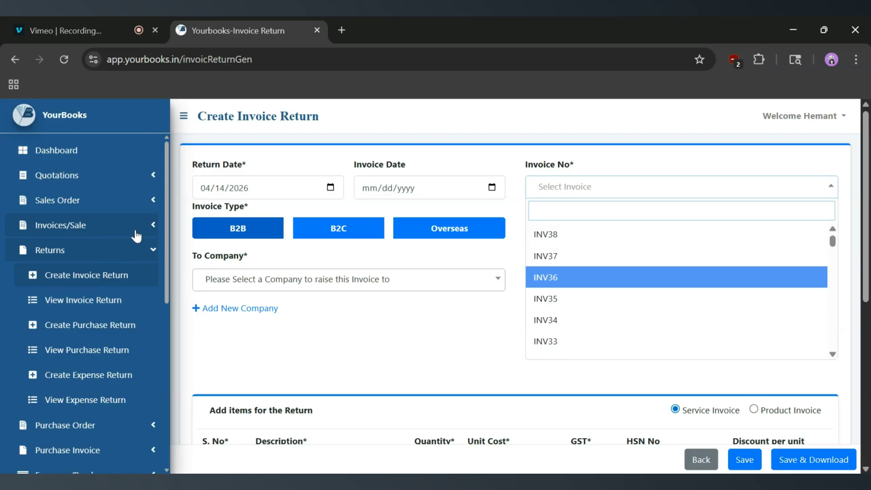
Open the invoice creation form in a separate tab, check its invoice number field, and return to the invoice return form.
click(155, 229)
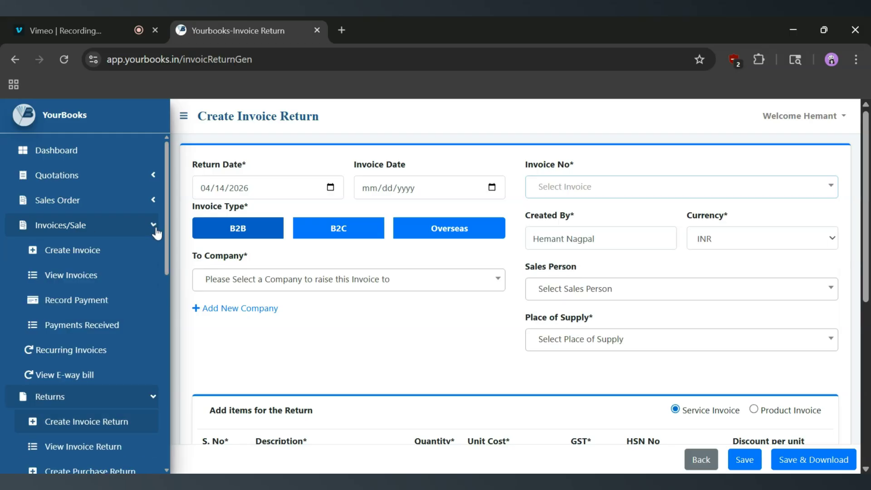
middle_click(80, 256)
click(397, 19)
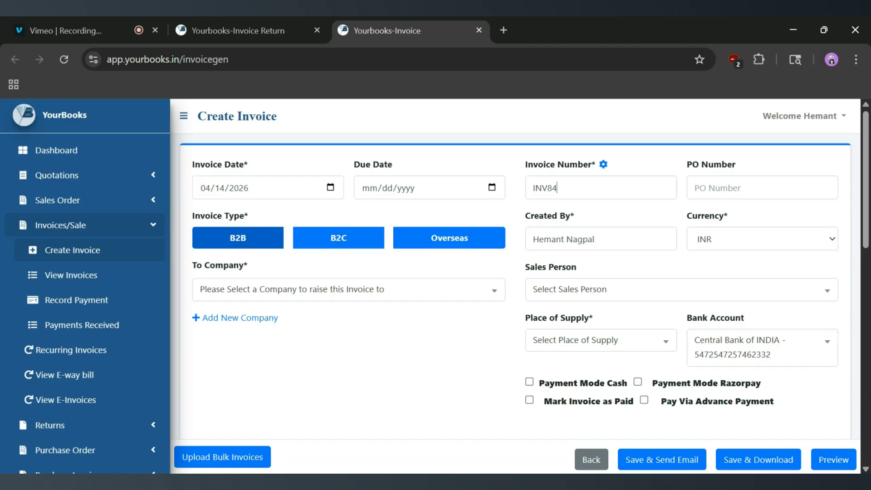
double_click(527, 195)
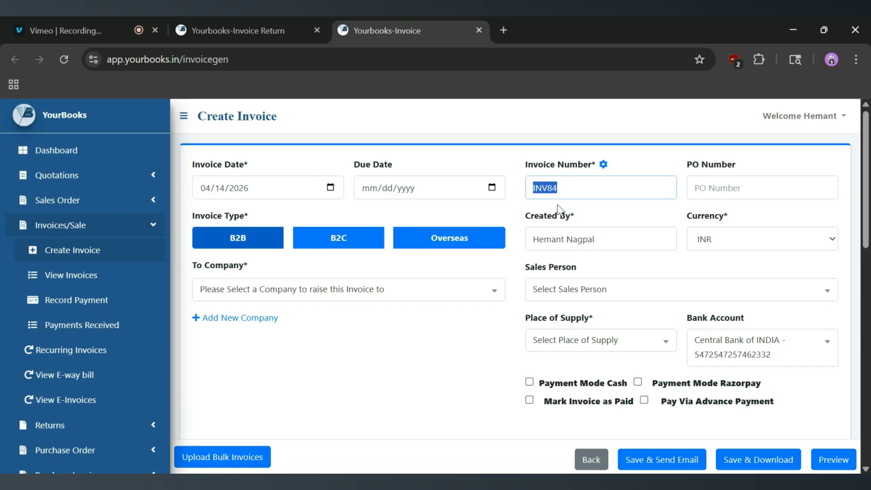
click(280, 18)
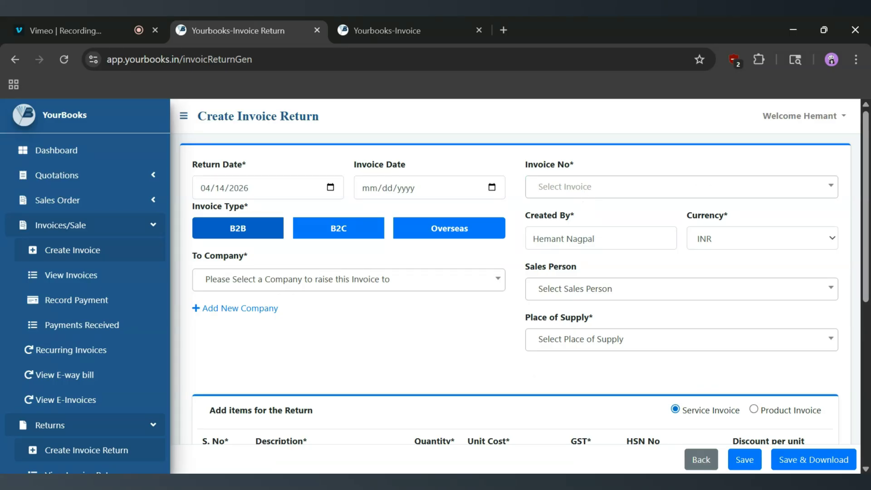
Select INV36 as the invoice to return.
click(577, 191)
scroll(589, 278, down, 1)
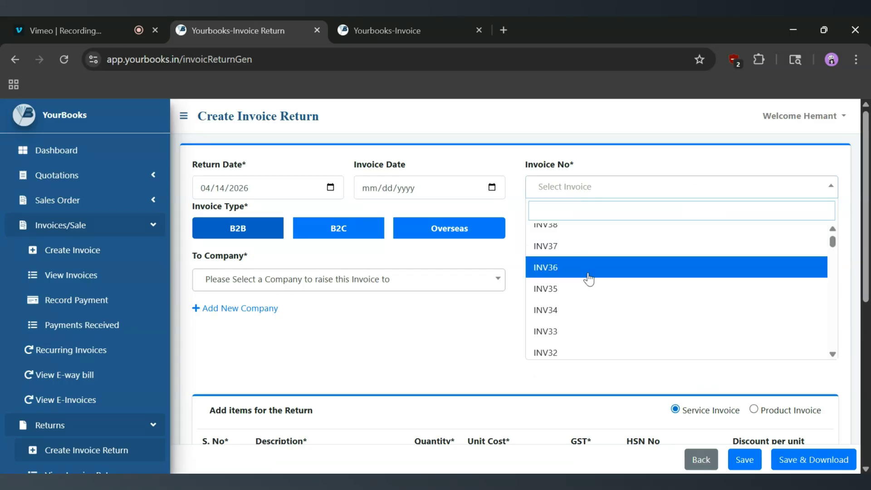
click(556, 268)
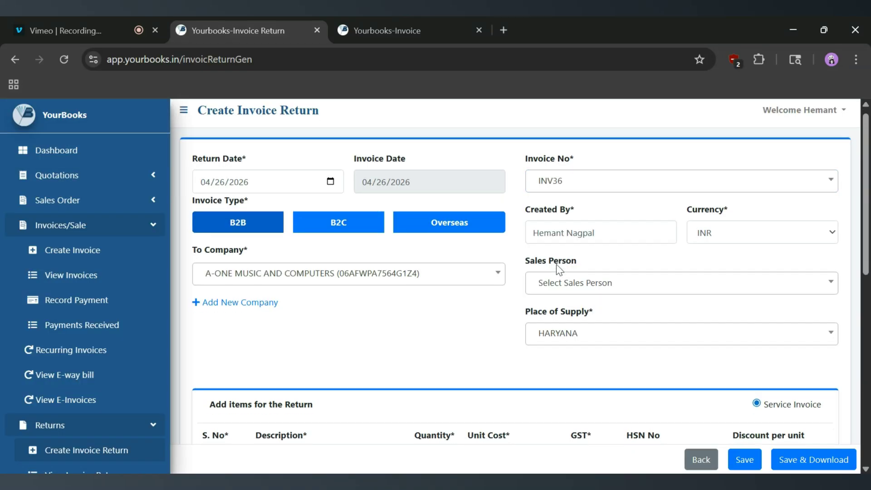
Review the details filled in from the invoice, including the company, place of supply, and the items' quantities and unit costs.
scroll(556, 264, down, 2)
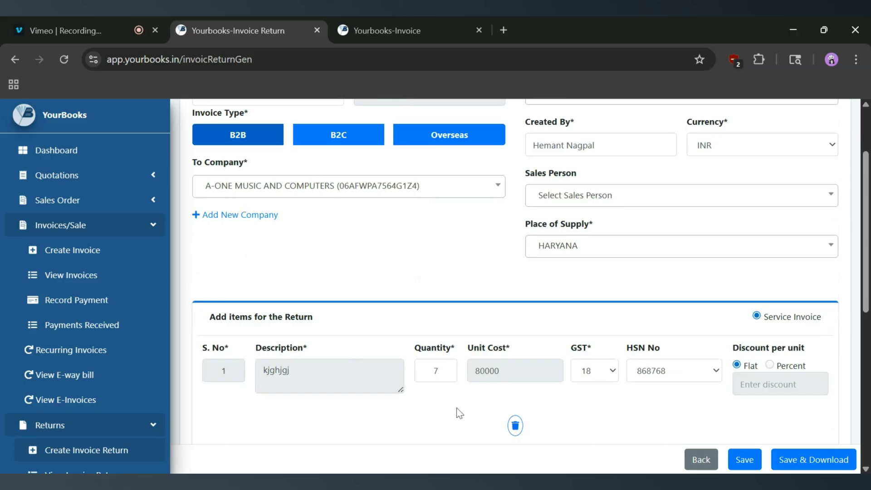
scroll(457, 407, up, 2)
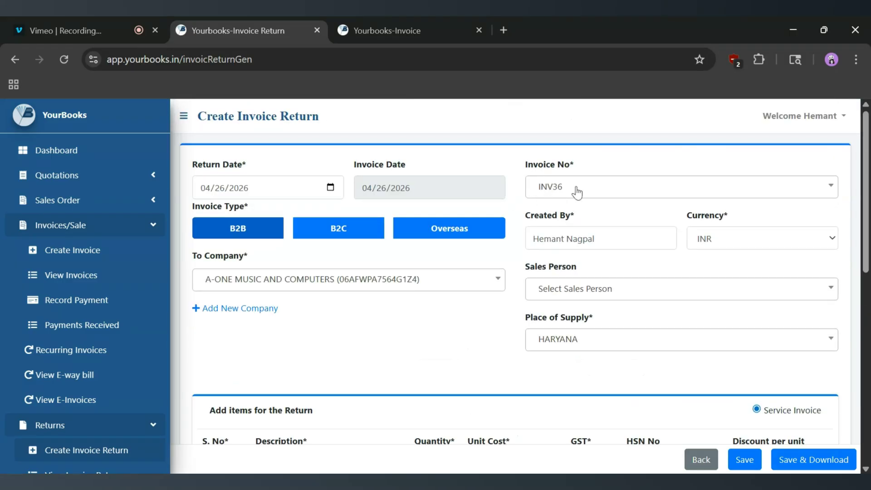
scroll(472, 315, down, 3)
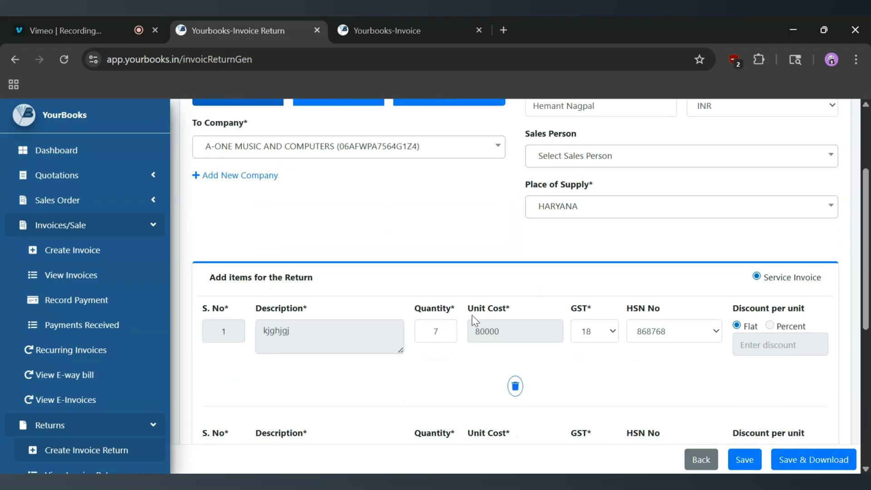
scroll(472, 314, down, 3)
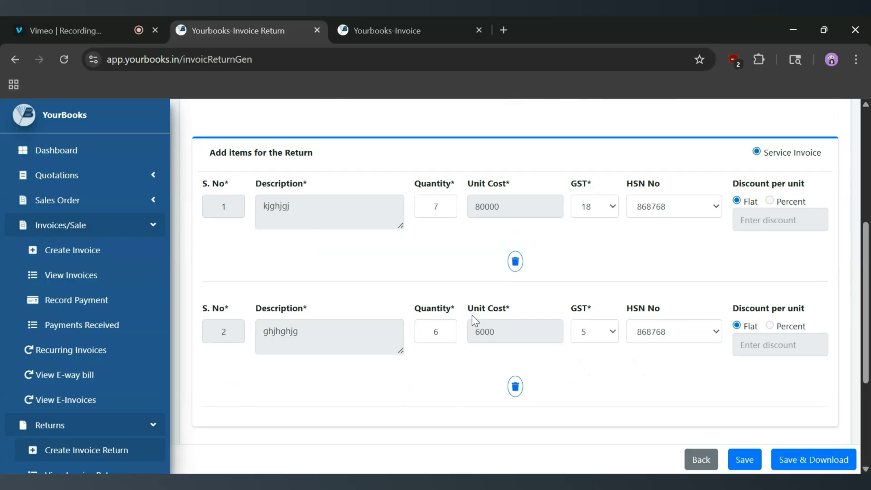
scroll(472, 315, up, 5)
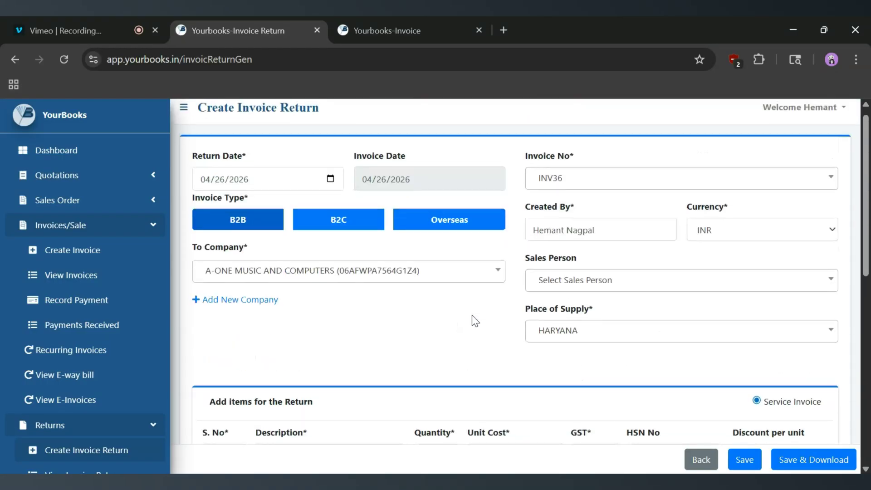
scroll(471, 320, down, 3)
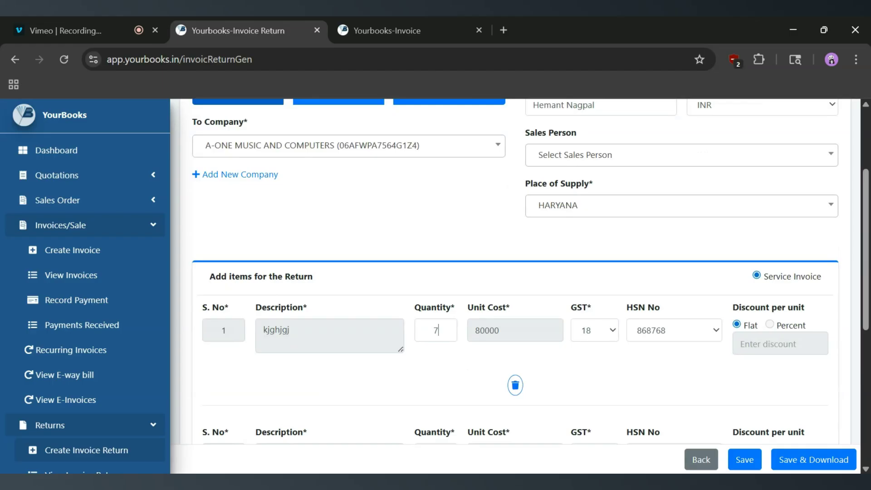
double_click(438, 330)
scroll(609, 355, down, 1)
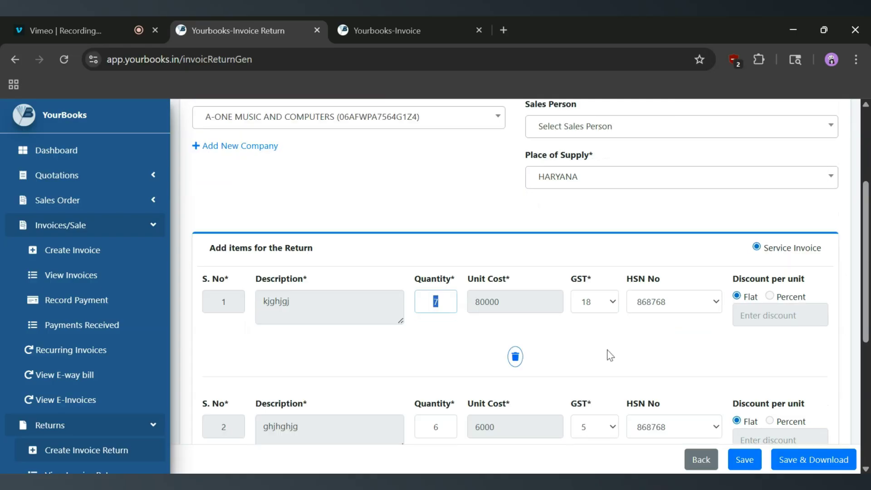
scroll(610, 356, down, 2)
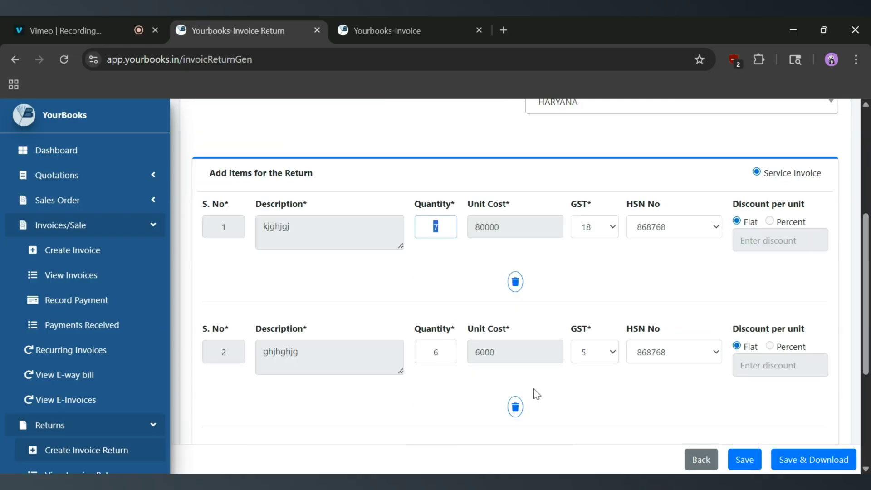
Remove the second item, ghjhghjg, from the return.
click(515, 406)
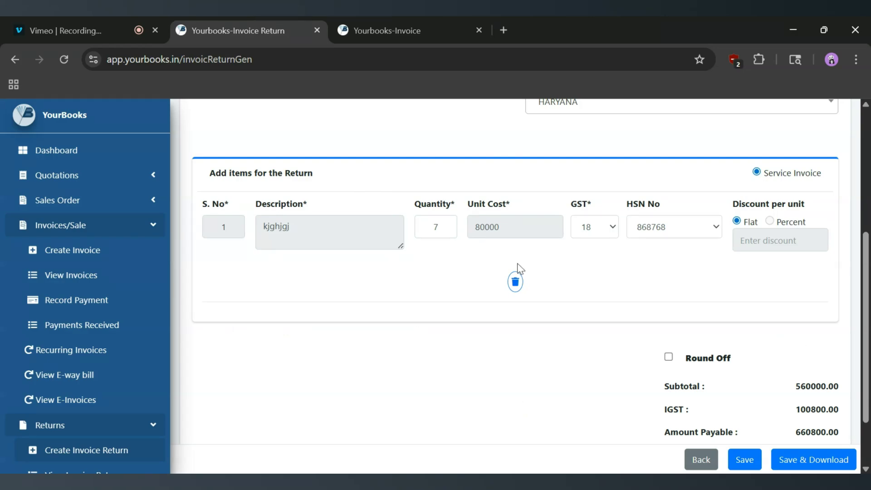
scroll(517, 263, up, 1)
scroll(519, 267, up, 2)
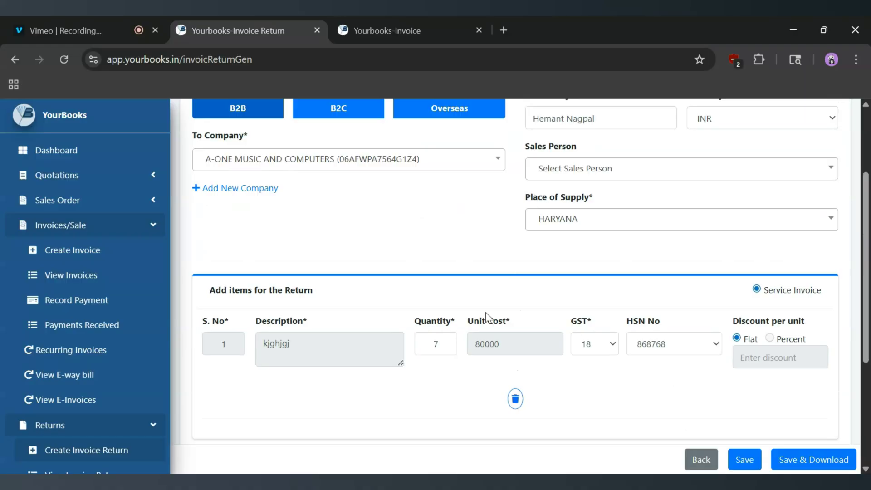
scroll(517, 272, up, 3)
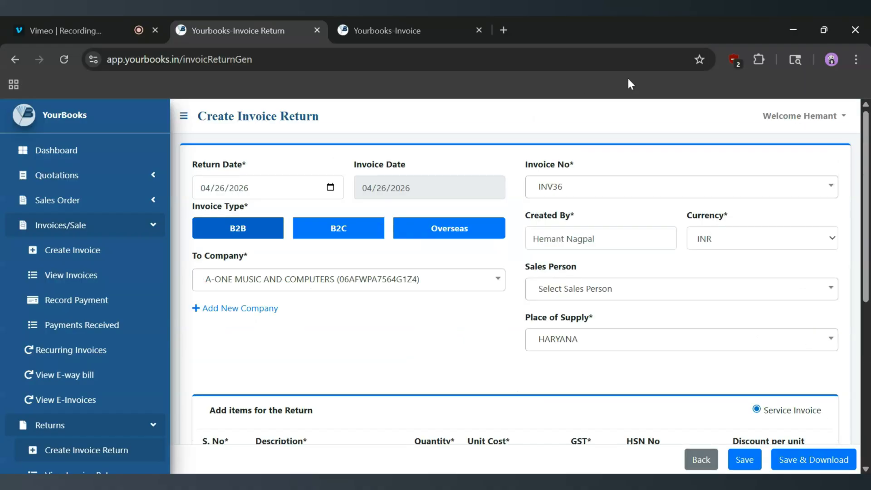
Check the remaining item and the totals, and save the invoice return without downloading it.
scroll(537, 312, down, 5)
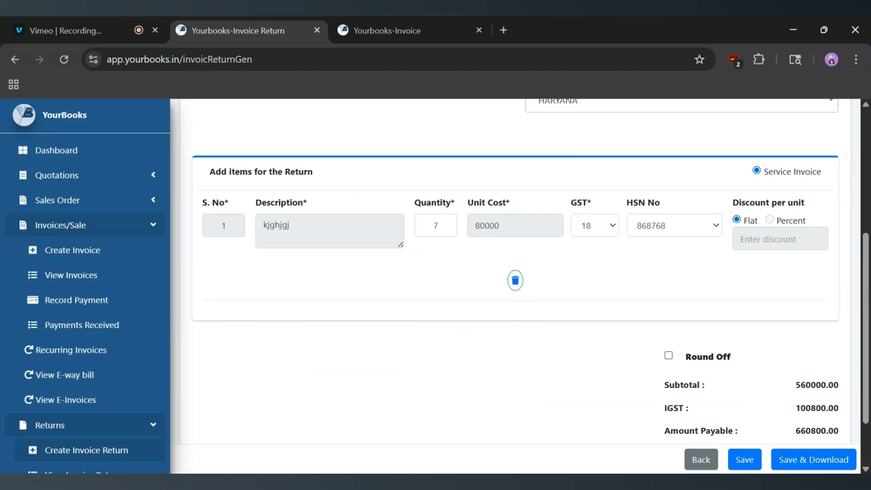
scroll(580, 277, up, 5)
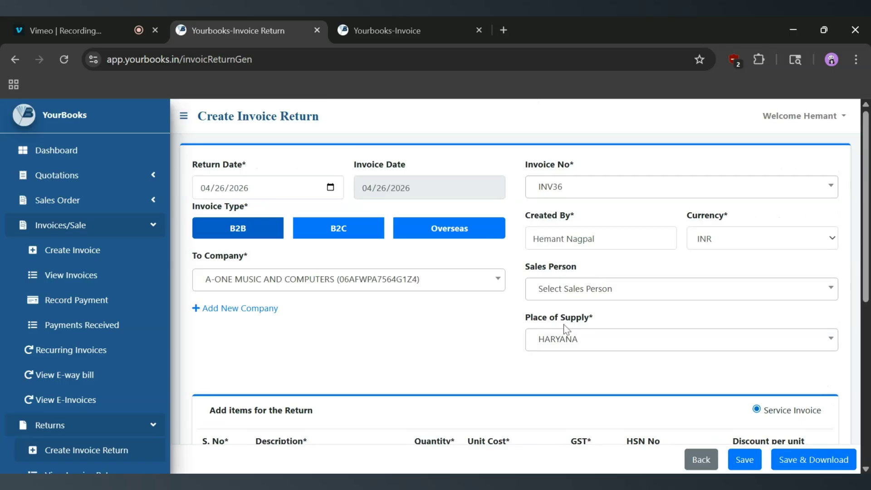
scroll(564, 328, down, 7)
scroll(556, 288, up, 1)
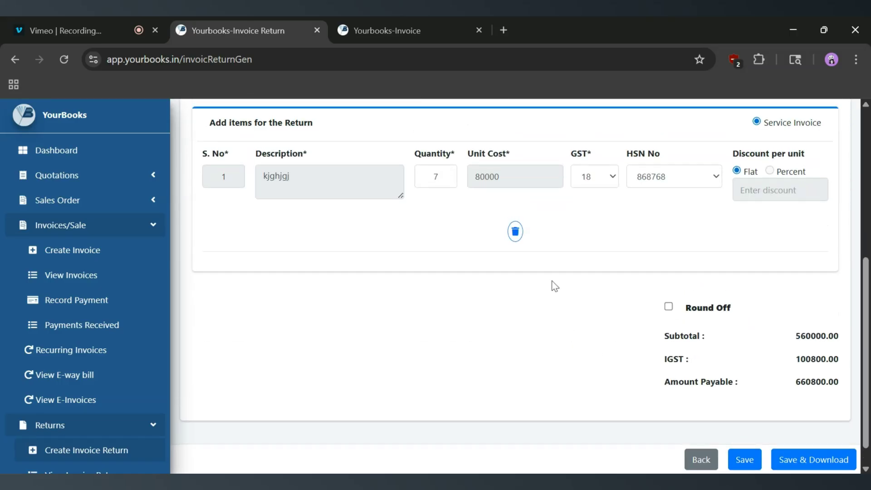
scroll(554, 286, down, 1)
scroll(573, 203, up, 1)
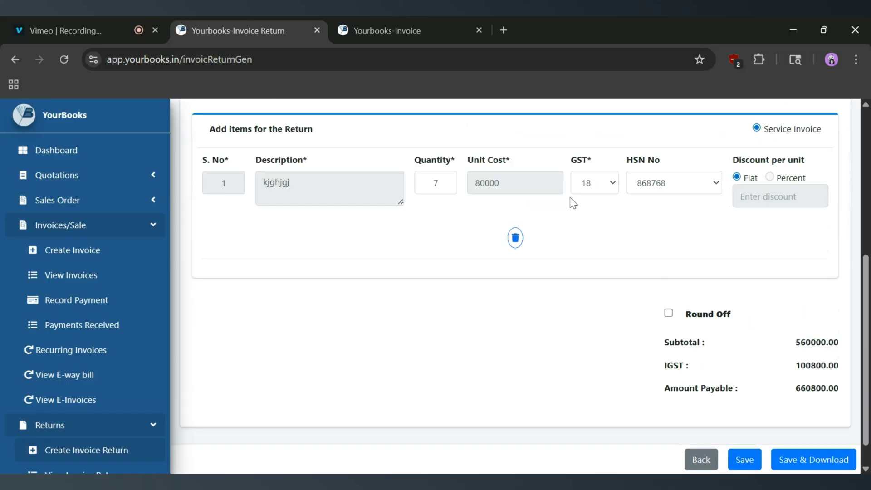
scroll(325, 282, up, 3)
scroll(459, 269, down, 3)
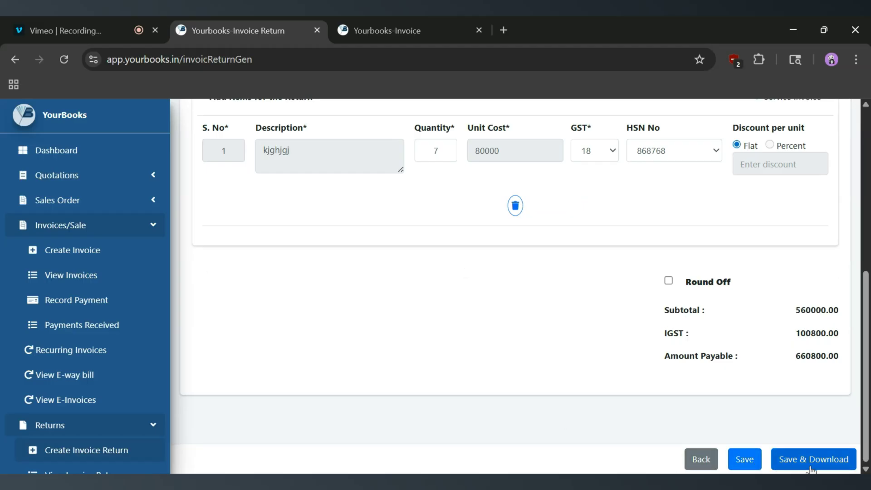
click(744, 460)
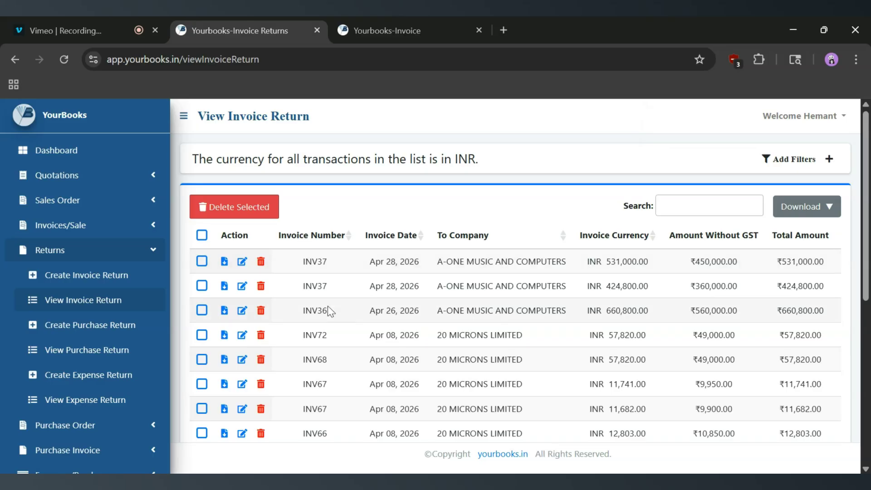
Examine the INV36 entry in the invoice returns list, including its date, company, amounts, items and invoice type.
drag(330, 311, 300, 319)
drag(366, 316, 429, 317)
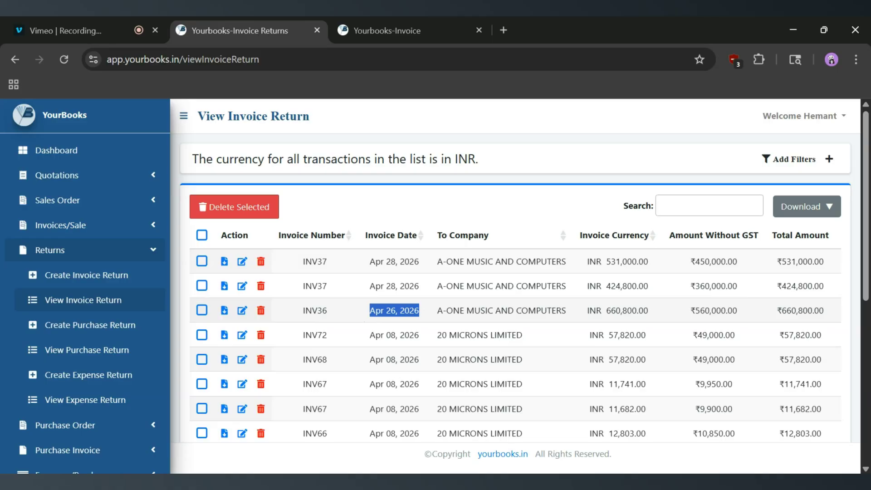
double_click(480, 310)
scroll(480, 310, right, 3)
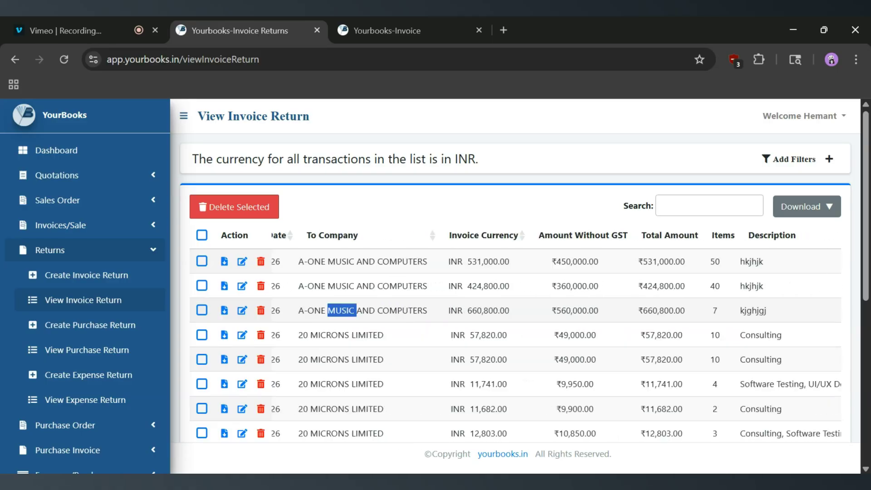
scroll(566, 249, right, 5)
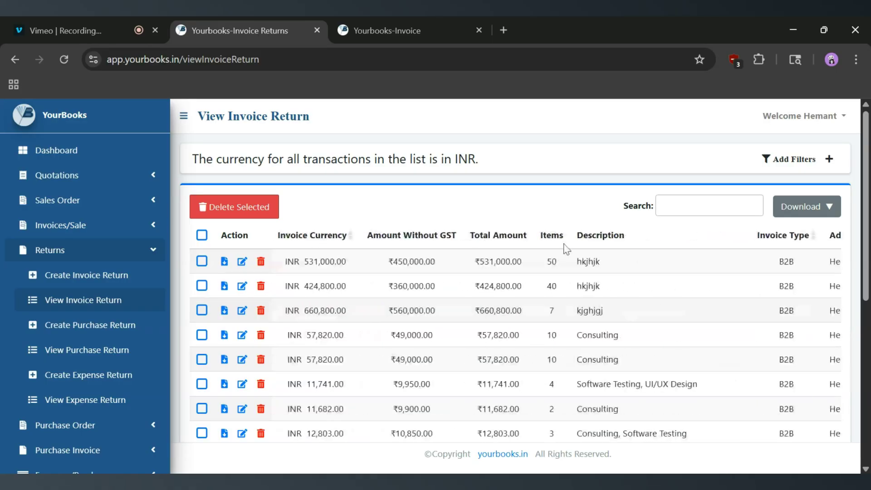
scroll(598, 313, right, 3)
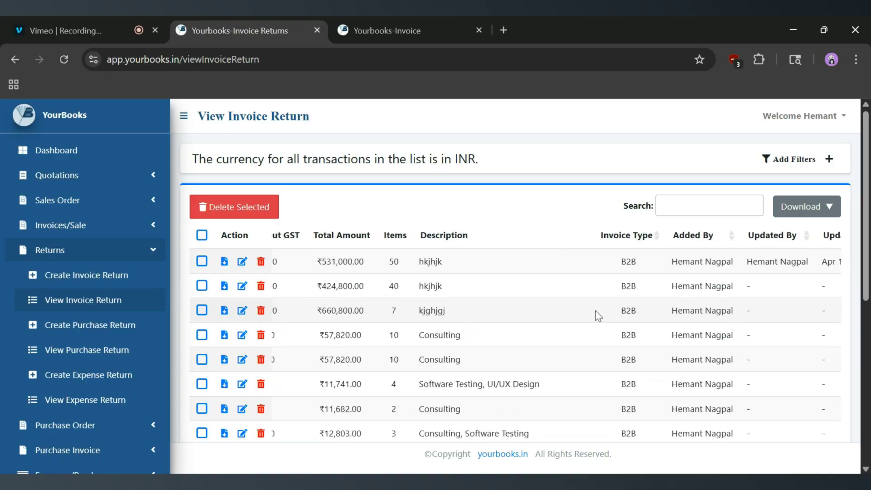
Open the INV36 return for editing from the invoice returns list.
scroll(597, 313, left, 10)
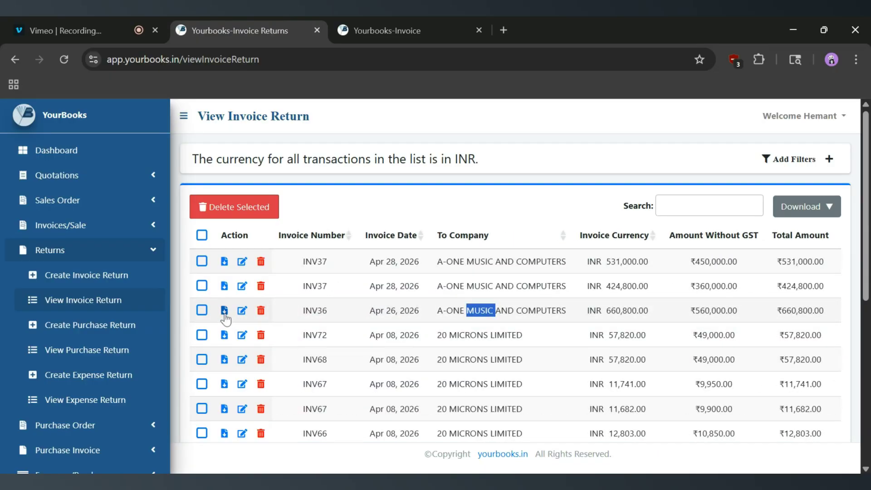
click(242, 312)
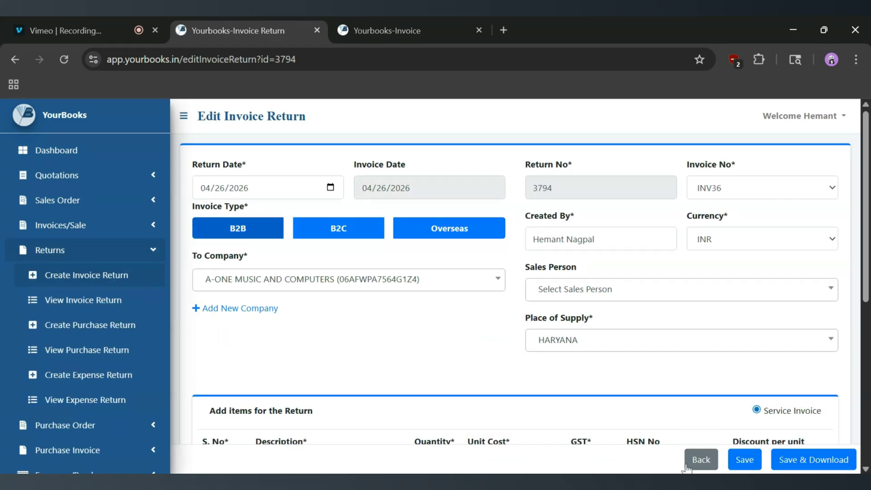
Save the INV36 return without downloading it, and try selecting its entry in the invoice returns list.
click(738, 465)
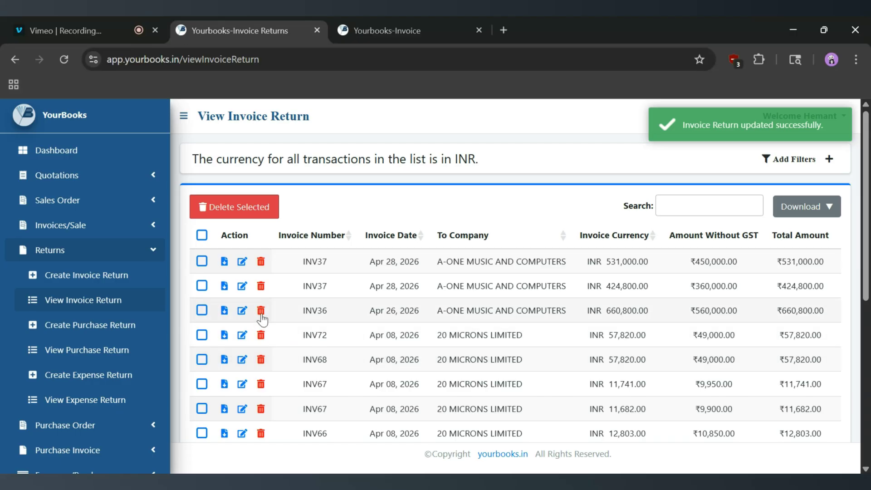
click(202, 312)
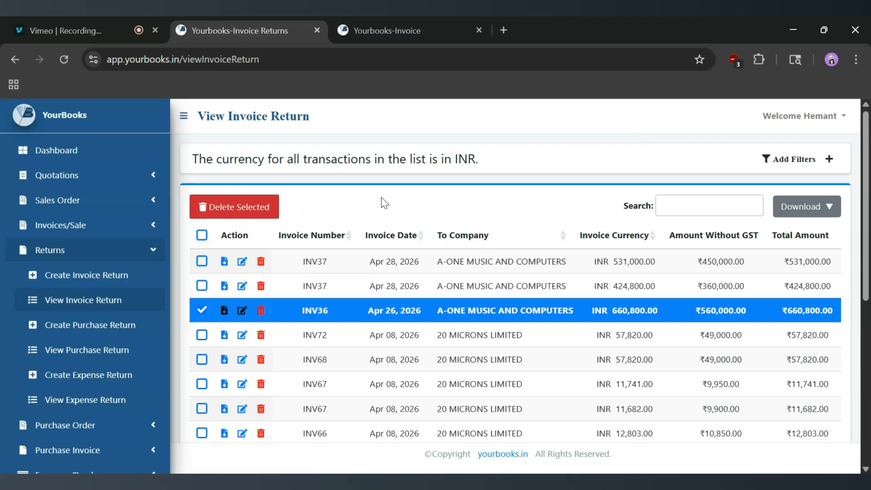
click(202, 310)
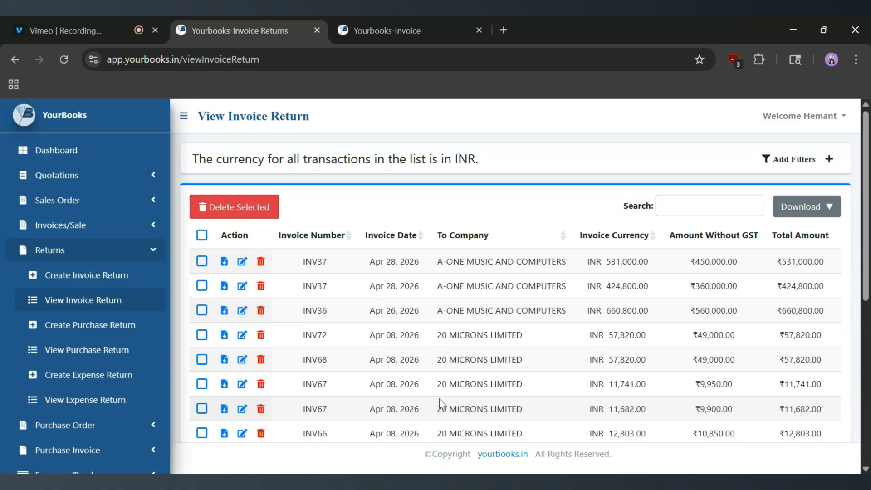
Examine the filters for the invoice returns list, including invoice number, company and the invoice type options, and collapse them again.
click(809, 168)
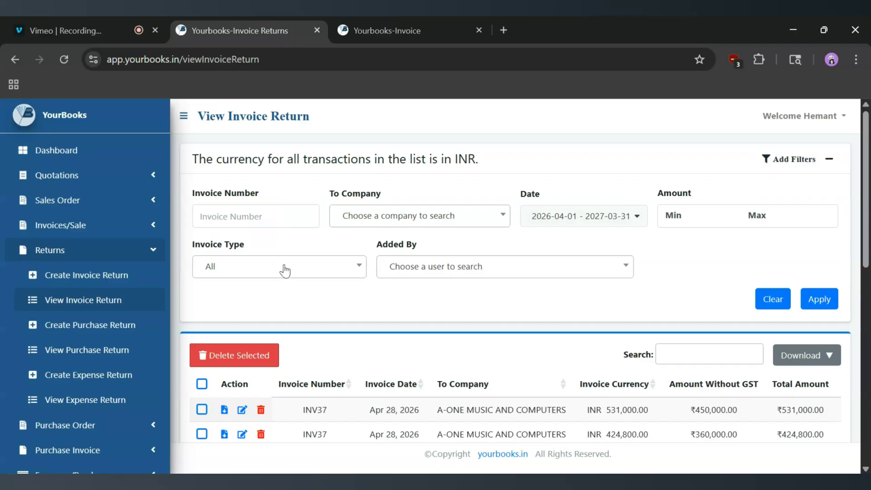
click(256, 216)
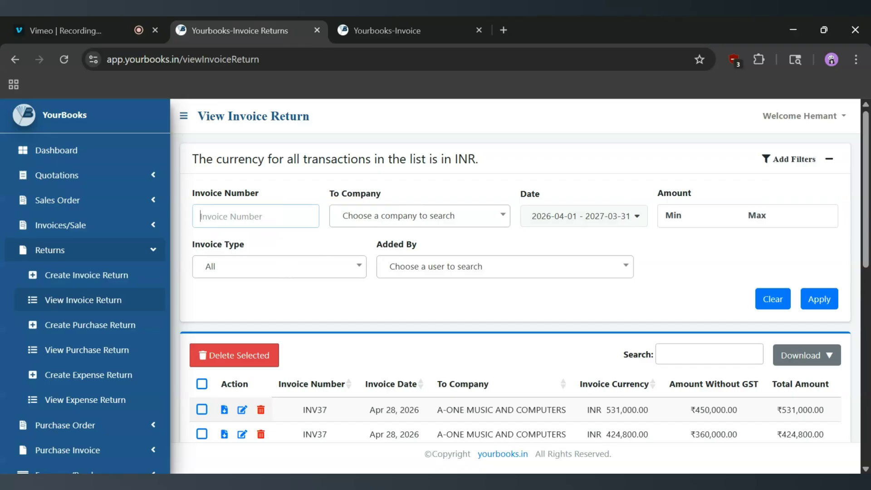
click(391, 217)
click(390, 216)
click(296, 268)
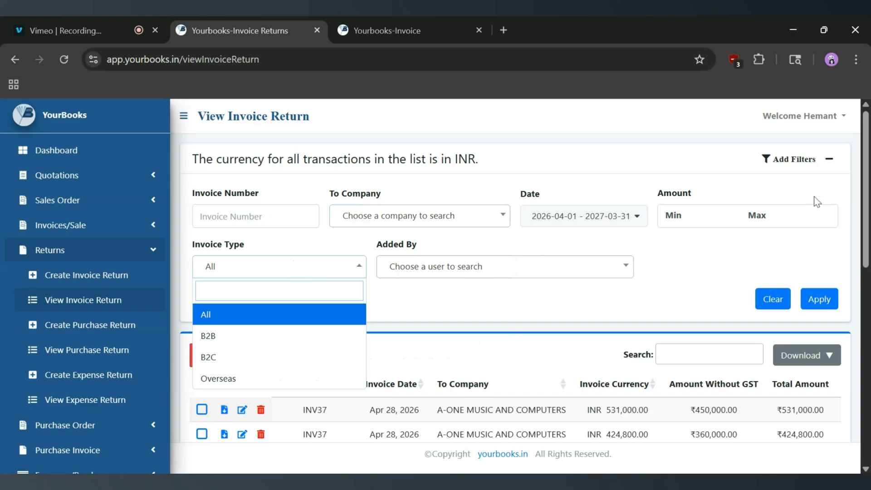
click(802, 163)
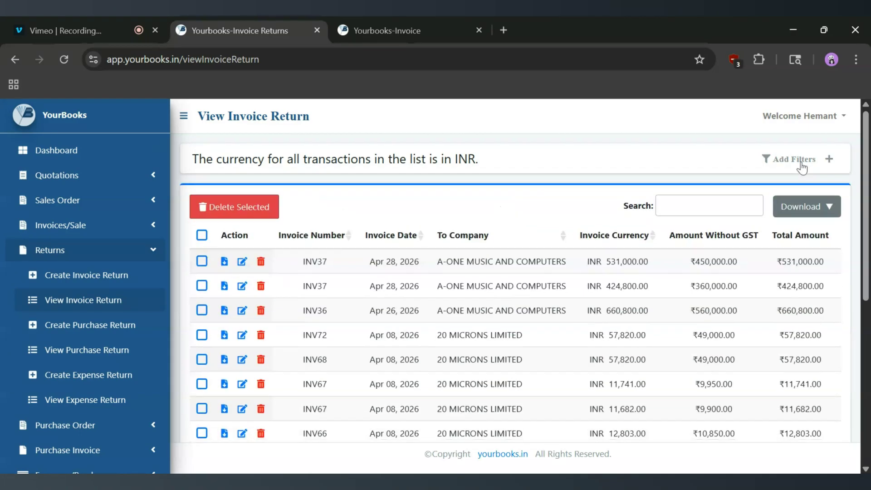
Create another invoice return for INV36 with its remaining item ghjhghjg, save it without downloading, and compare the two INV36 entries.
click(120, 276)
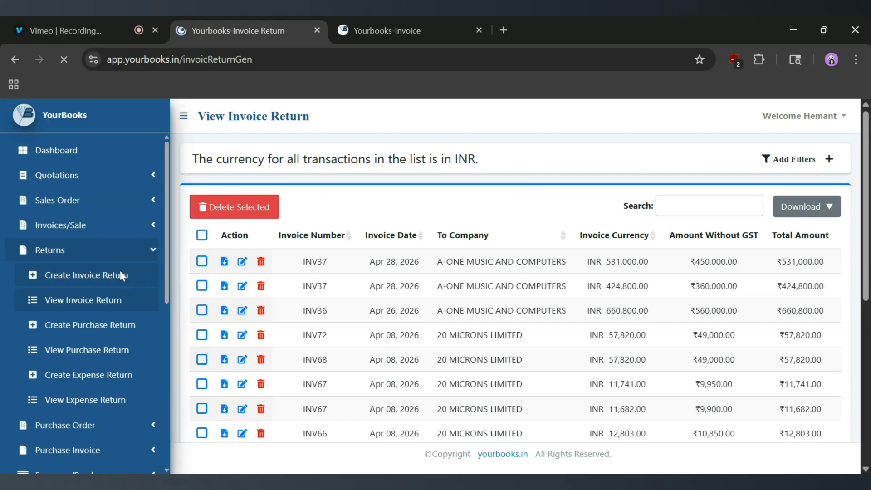
click(622, 192)
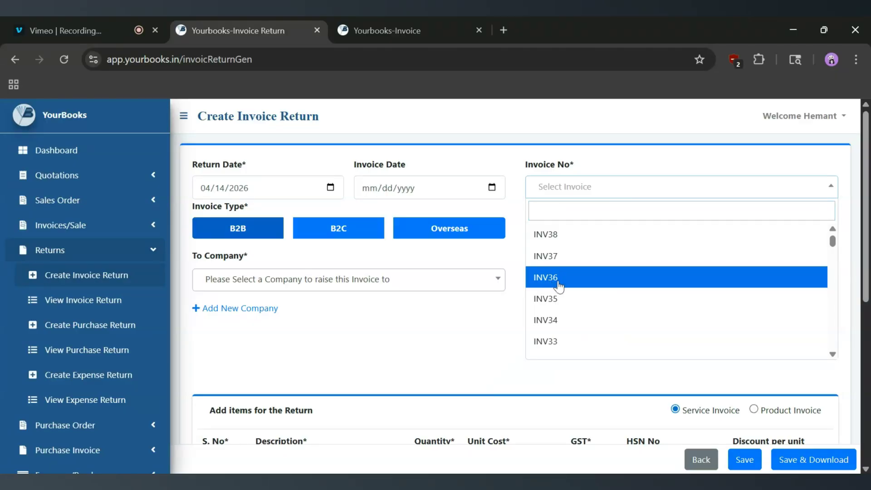
click(555, 277)
scroll(360, 384, down, 6)
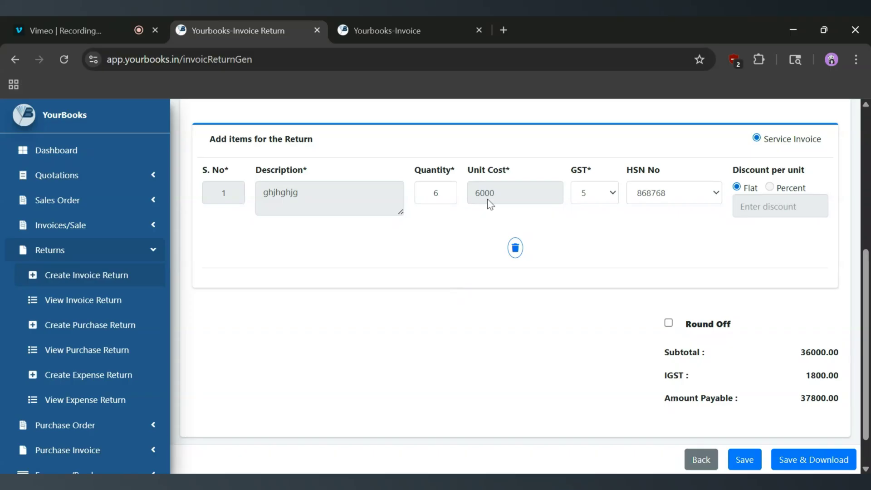
click(744, 460)
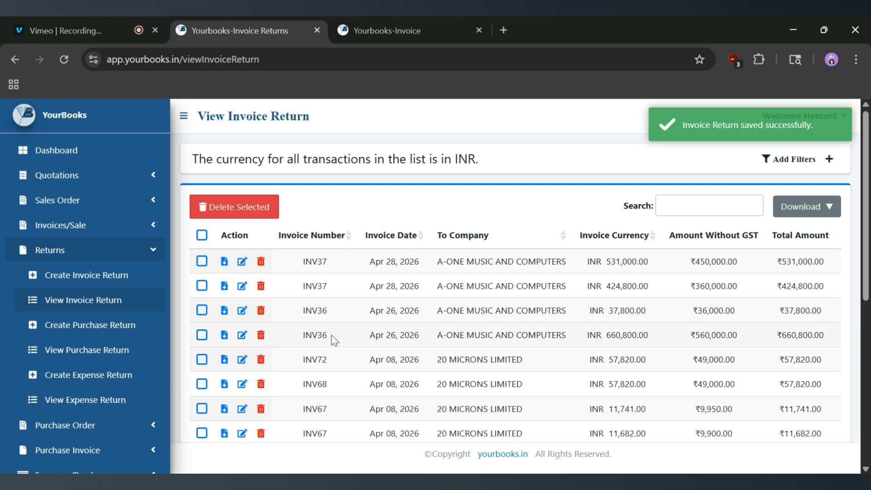
drag(331, 340, 299, 313)
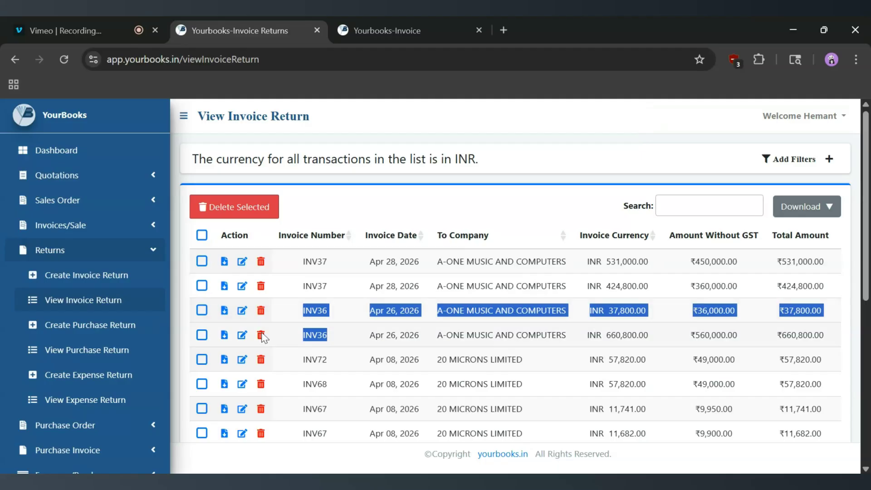
Start a new invoice return for INV36 to check whether any items can still be returned, and go back to the returns list unsaved.
click(113, 284)
click(567, 194)
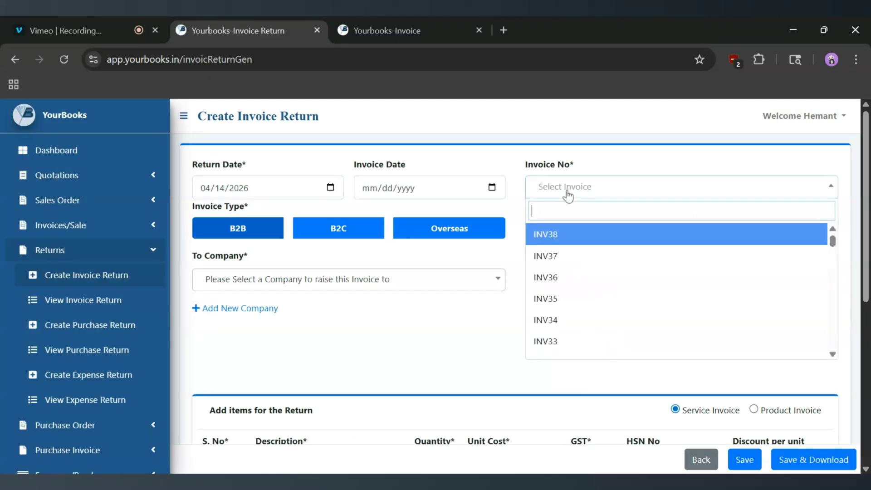
click(562, 277)
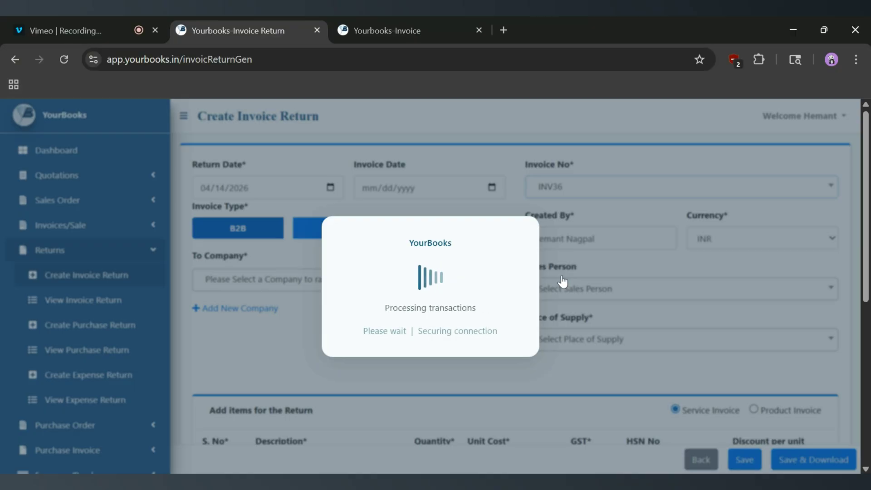
scroll(414, 315, down, 4)
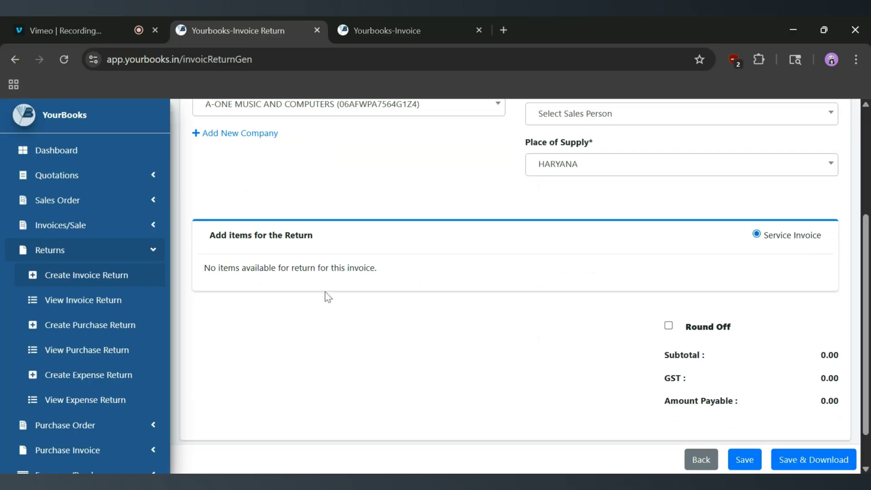
drag(228, 268, 391, 272)
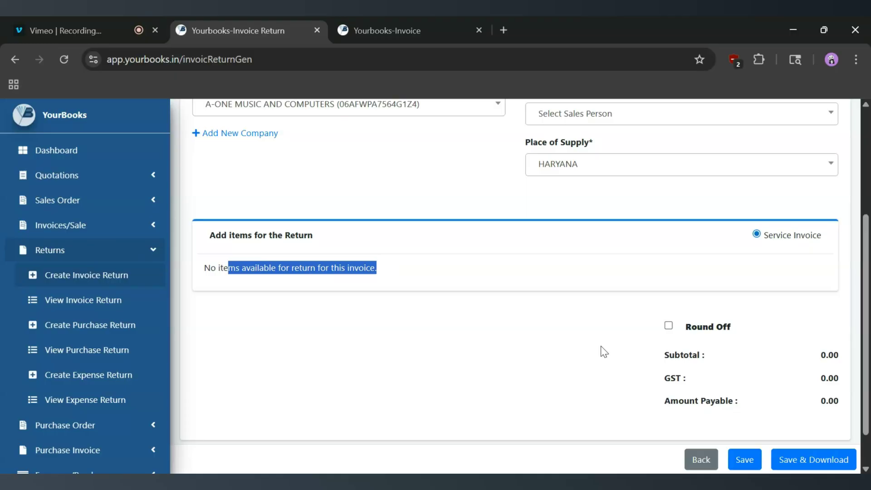
scroll(603, 352, up, 4)
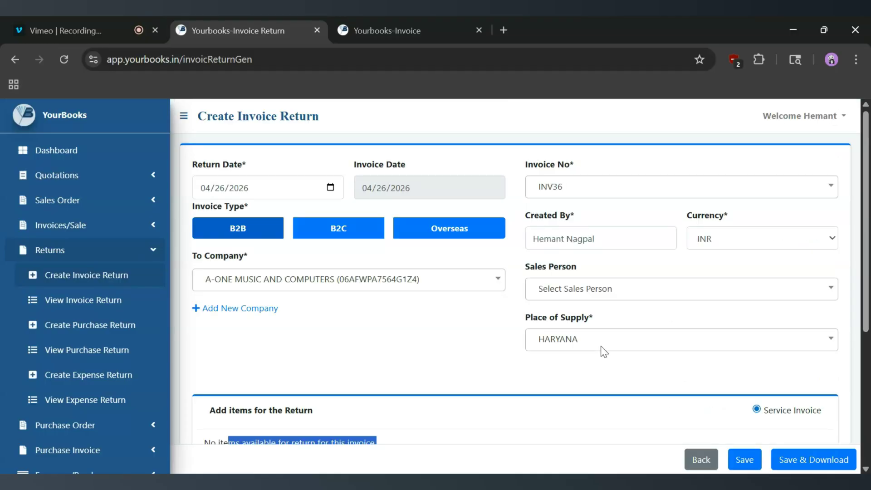
click(78, 306)
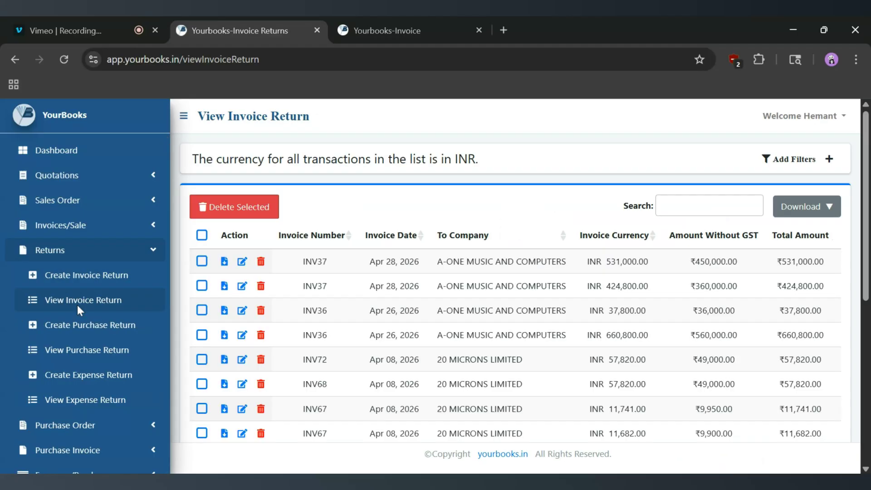